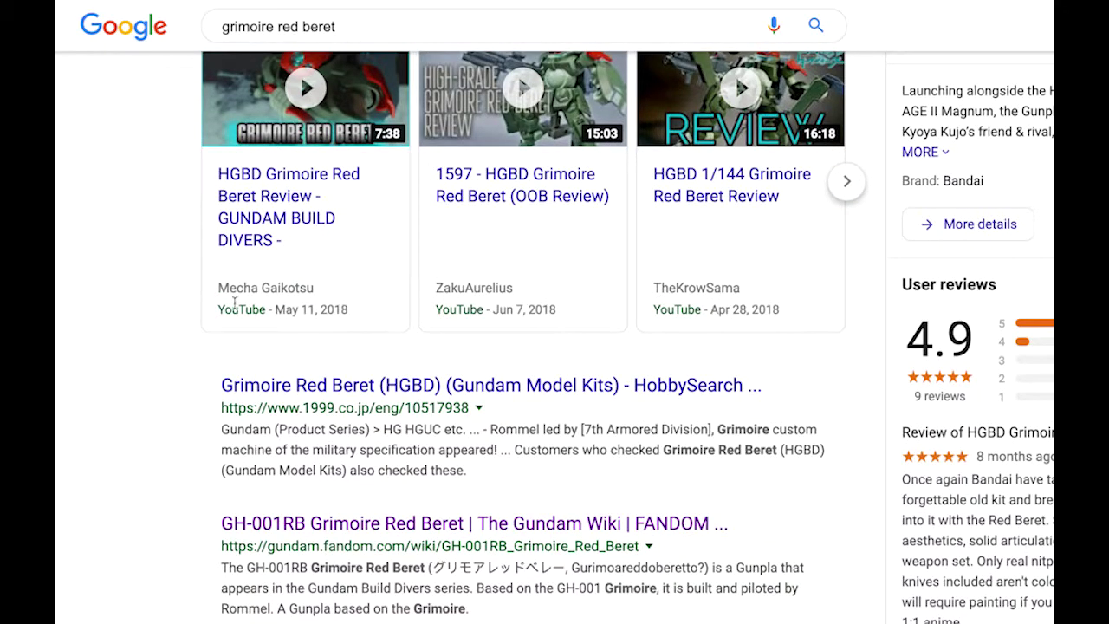
# Open the GH-001RB Grimoire Red Beret article from the search results and scroll down through it.
pyautogui.scroll(-2, 256, 304)
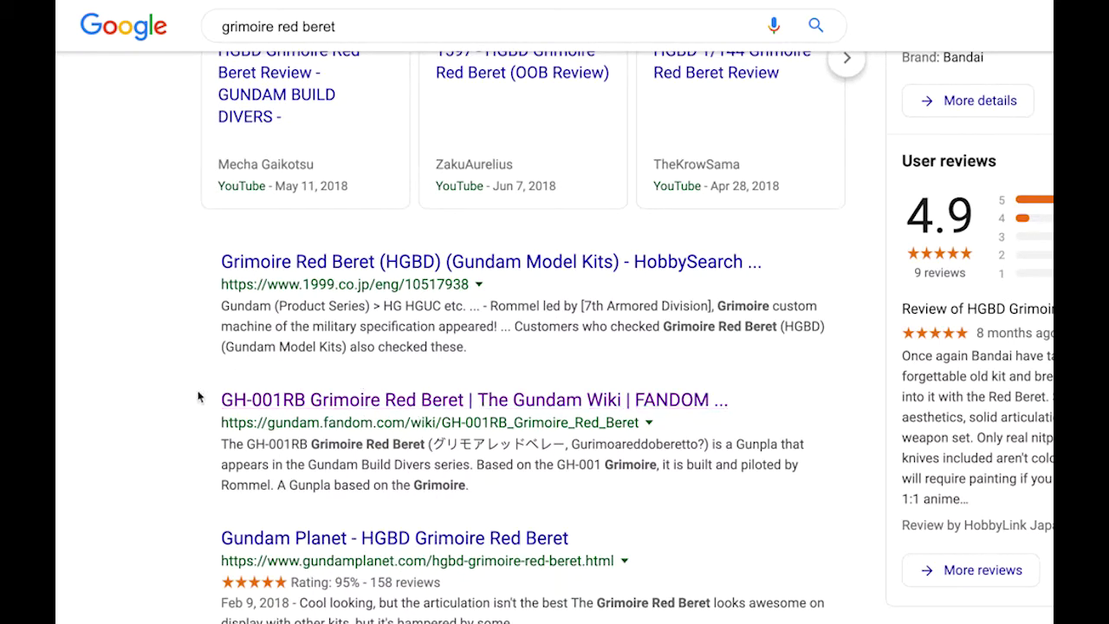
pyautogui.click(362, 401)
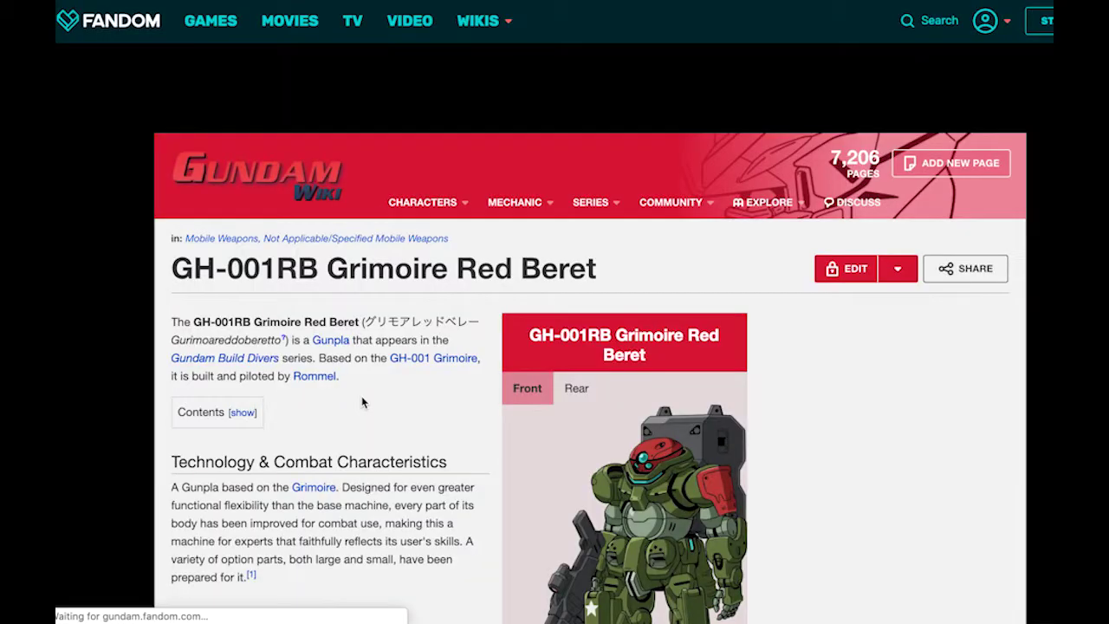
pyautogui.scroll(-4, 362, 400)
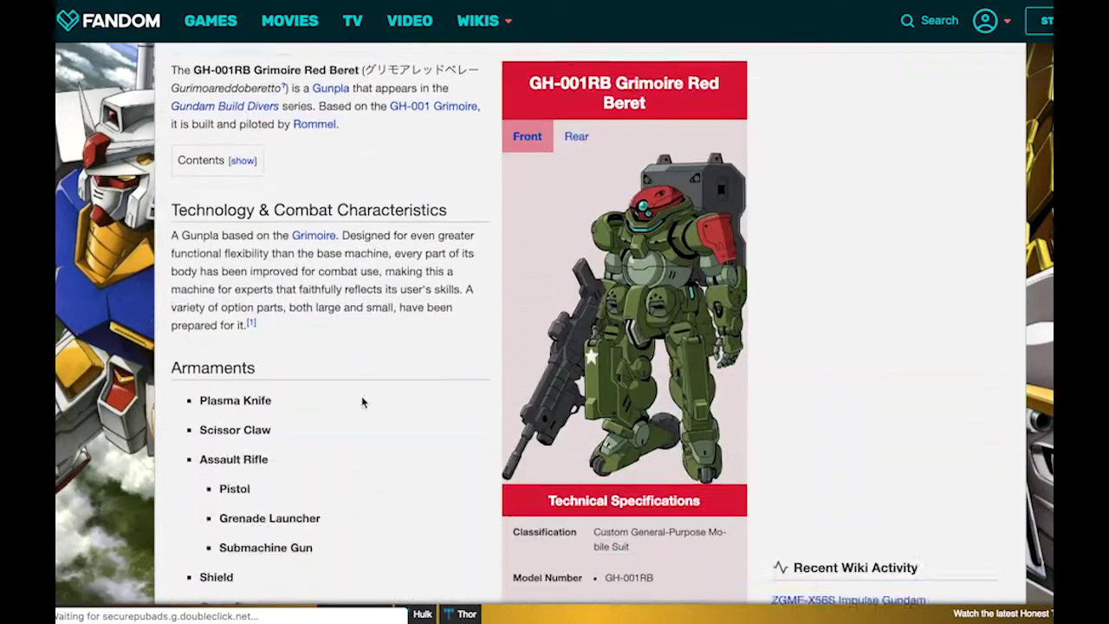
pyautogui.scroll(-1, 362, 401)
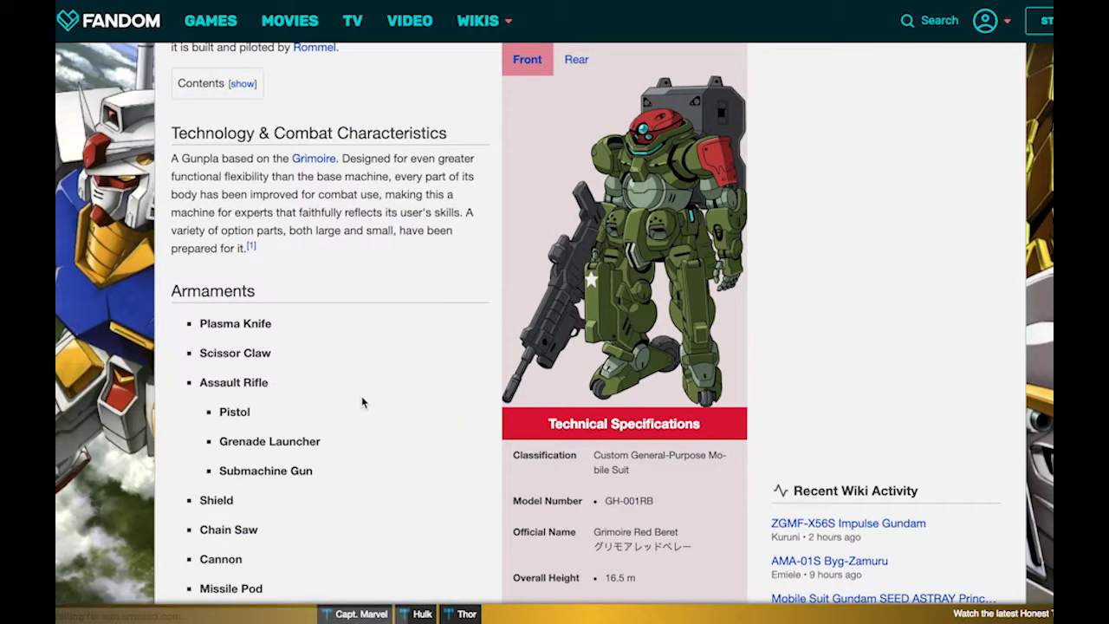
pyautogui.scroll(-15, 335, 396)
pyautogui.scroll(5, 334, 397)
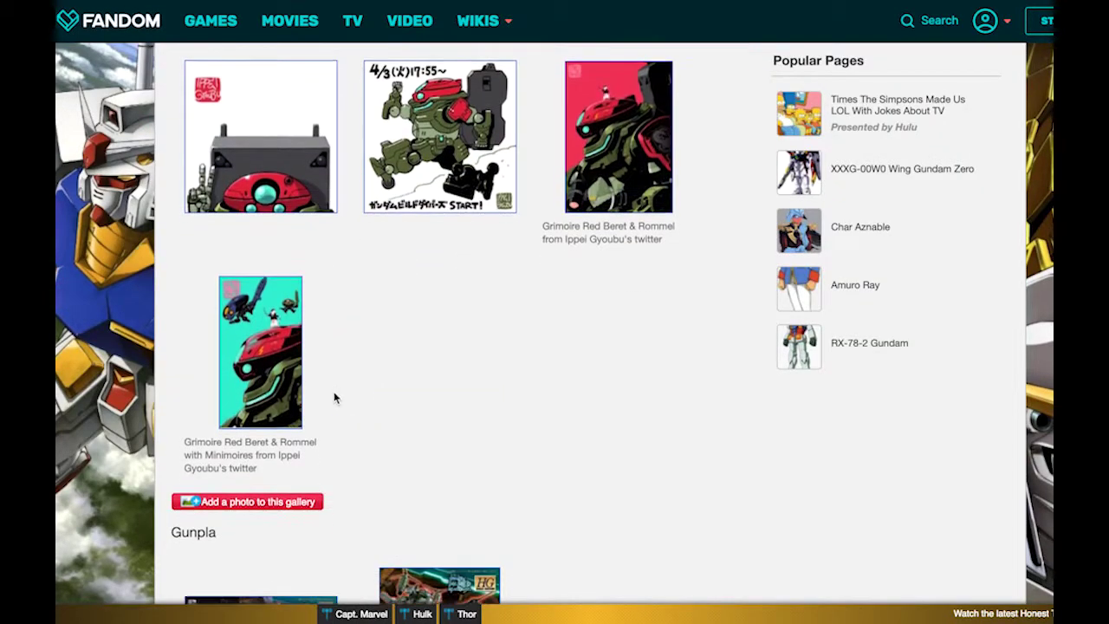
pyautogui.scroll(-5, 335, 397)
pyautogui.scroll(-4, 334, 398)
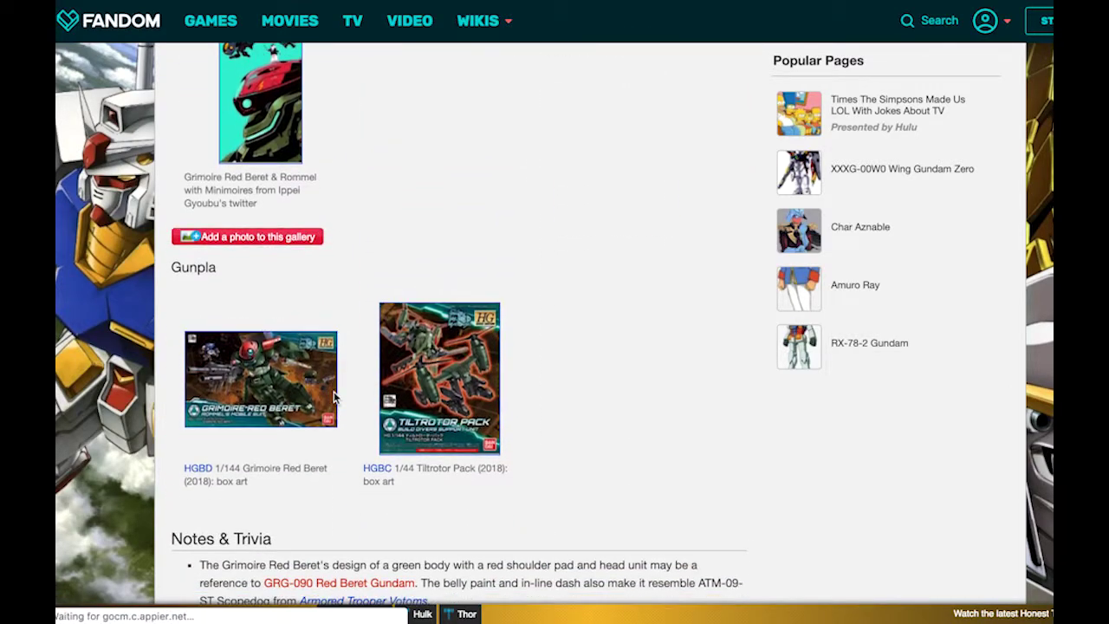
# Scroll back up to the top of the Grimoire Red Beret article.
pyautogui.scroll(7, 335, 398)
pyautogui.scroll(1, 334, 398)
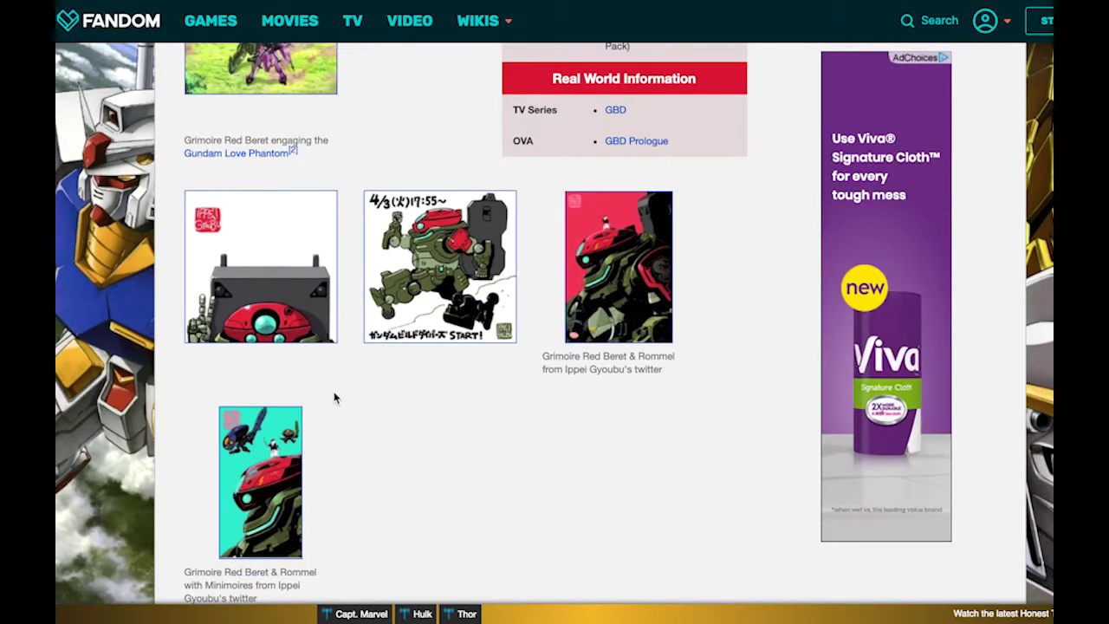
pyautogui.scroll(3, 335, 398)
pyautogui.scroll(6, 335, 397)
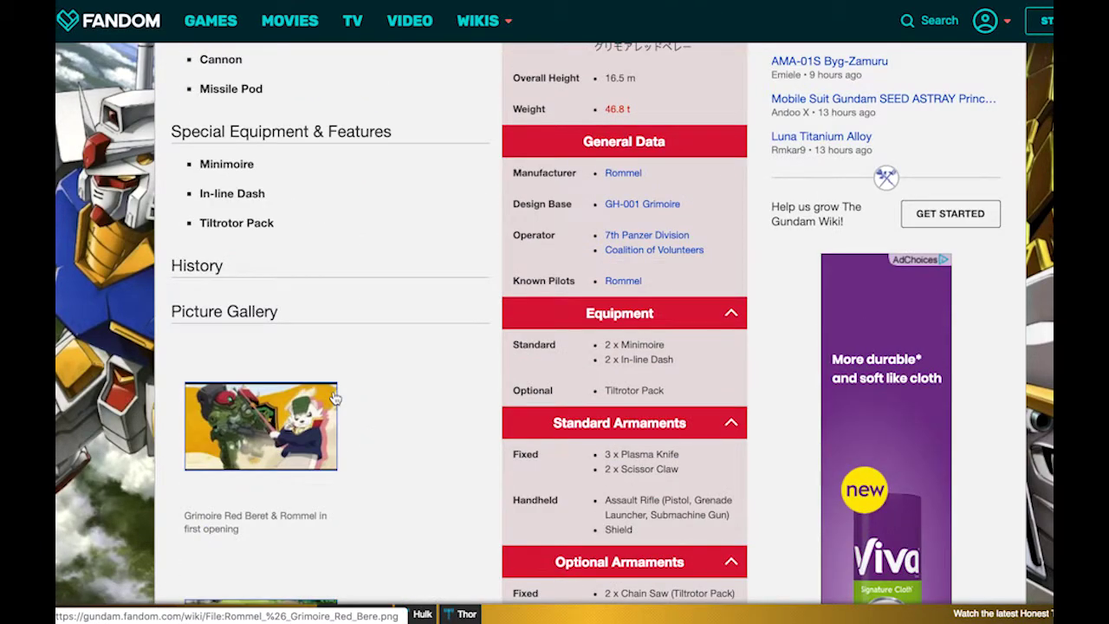
pyautogui.scroll(5, 335, 398)
pyautogui.scroll(4, 334, 398)
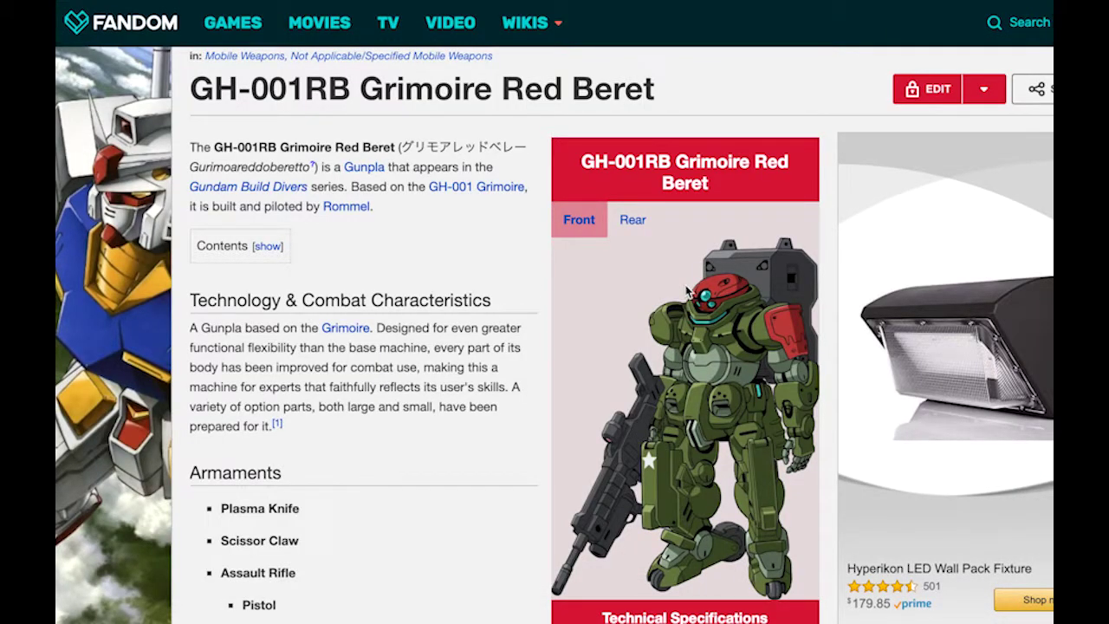
# Save the infobox's full-size Grimoire Red Beret front image to the Desktop as a PNG.
pyautogui.scroll(-2, 686, 291)
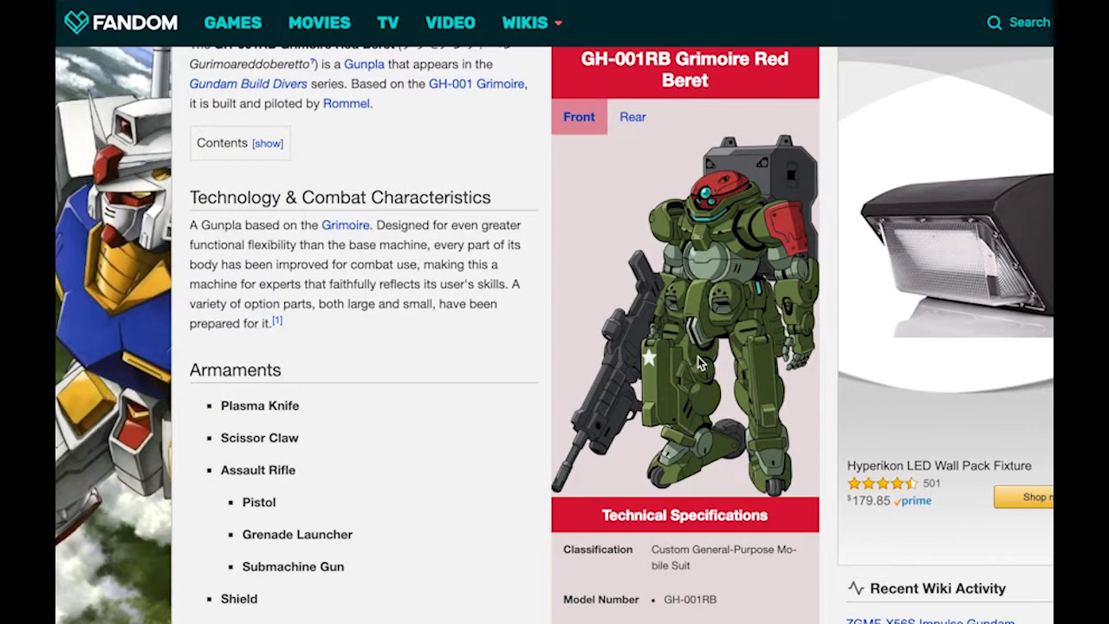
pyautogui.click(696, 296)
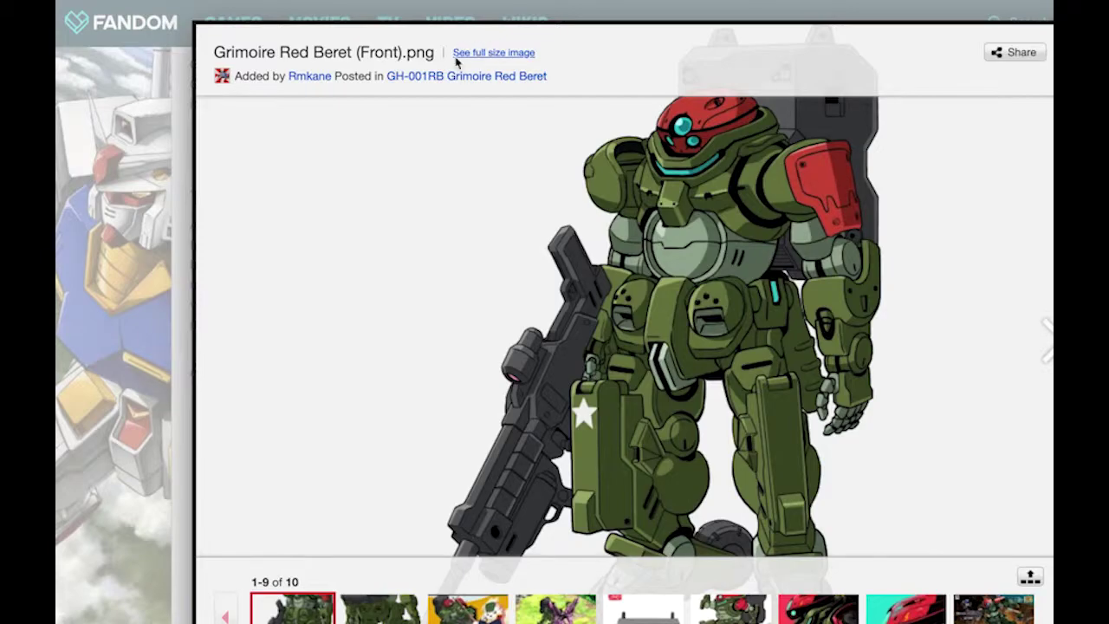
pyautogui.click(461, 54)
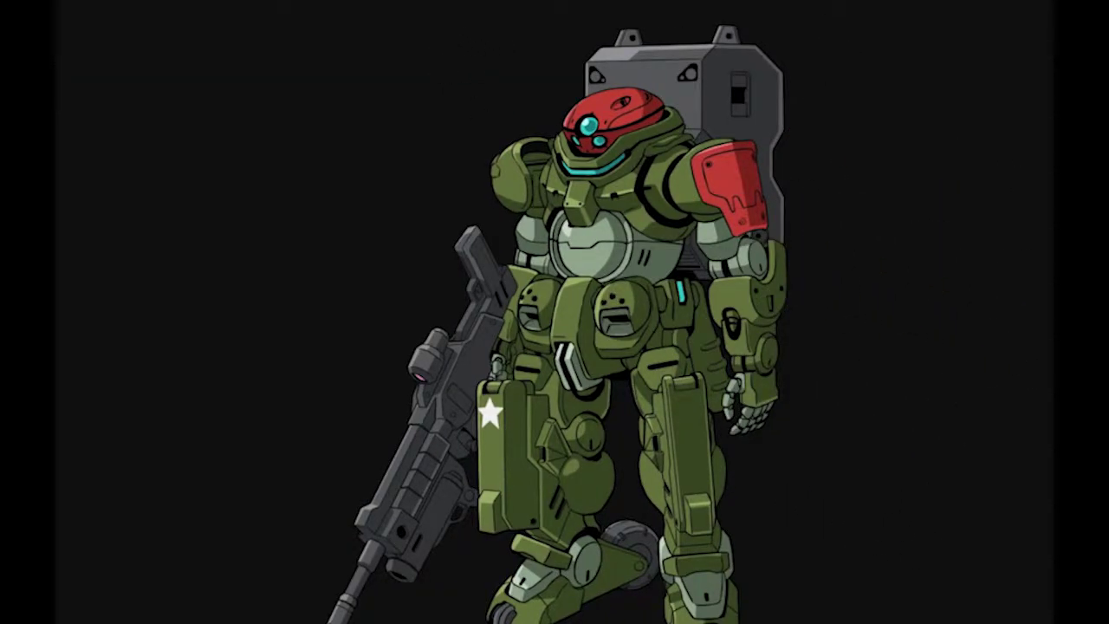
pyautogui.rightClick(564, 248)
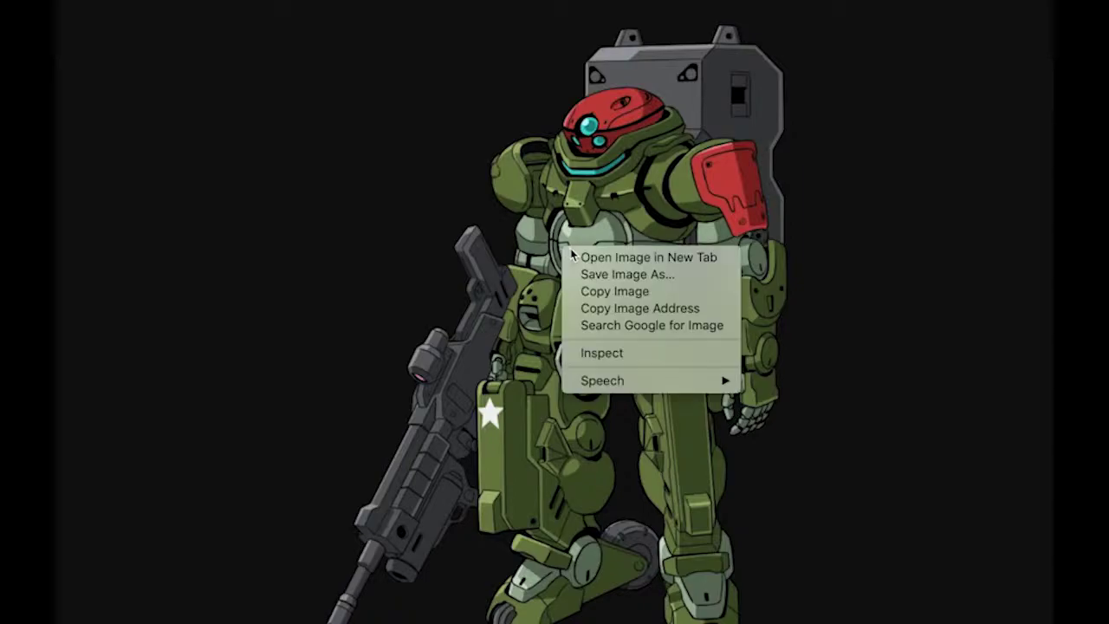
pyautogui.click(620, 281)
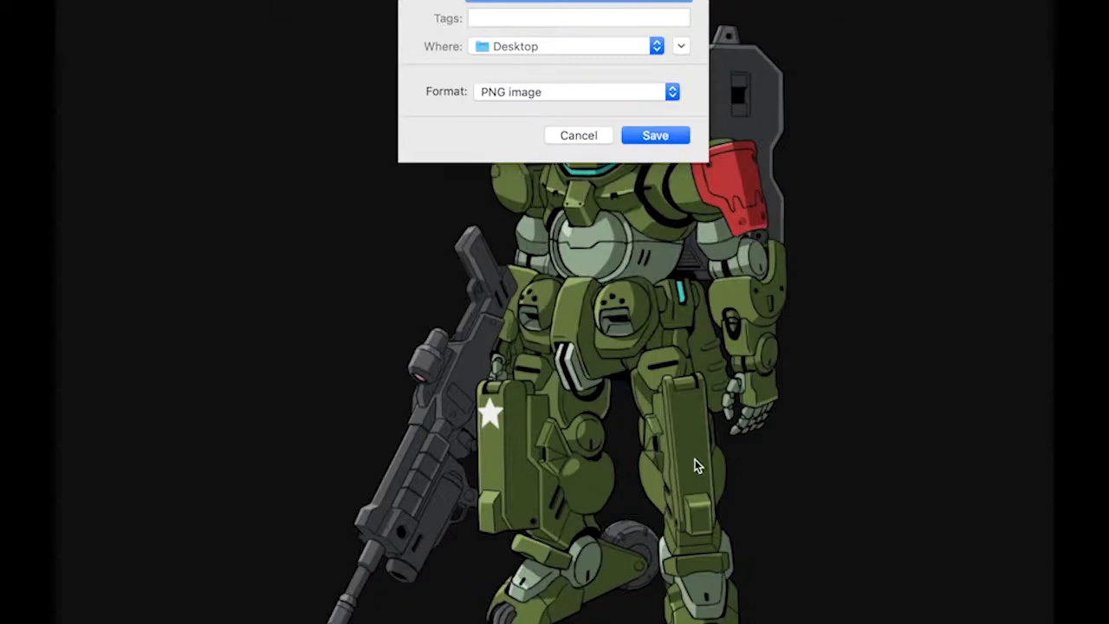
pyautogui.click(656, 136)
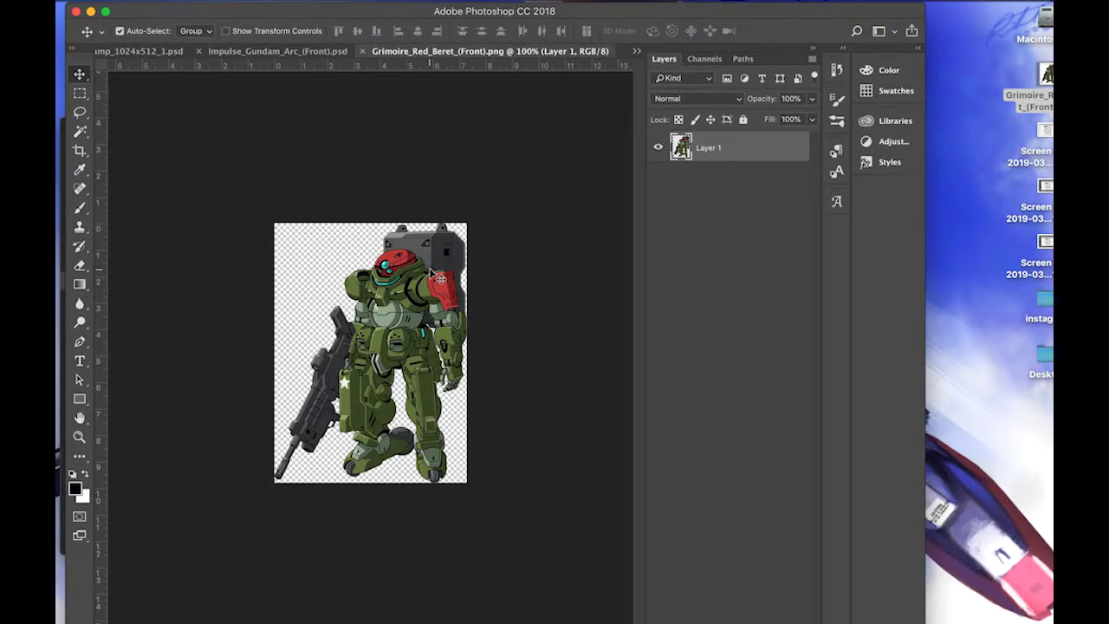
# Zoom the canvas to 200% and start a Black & White adjustment on the artwork.
pyautogui.press('super+plus')
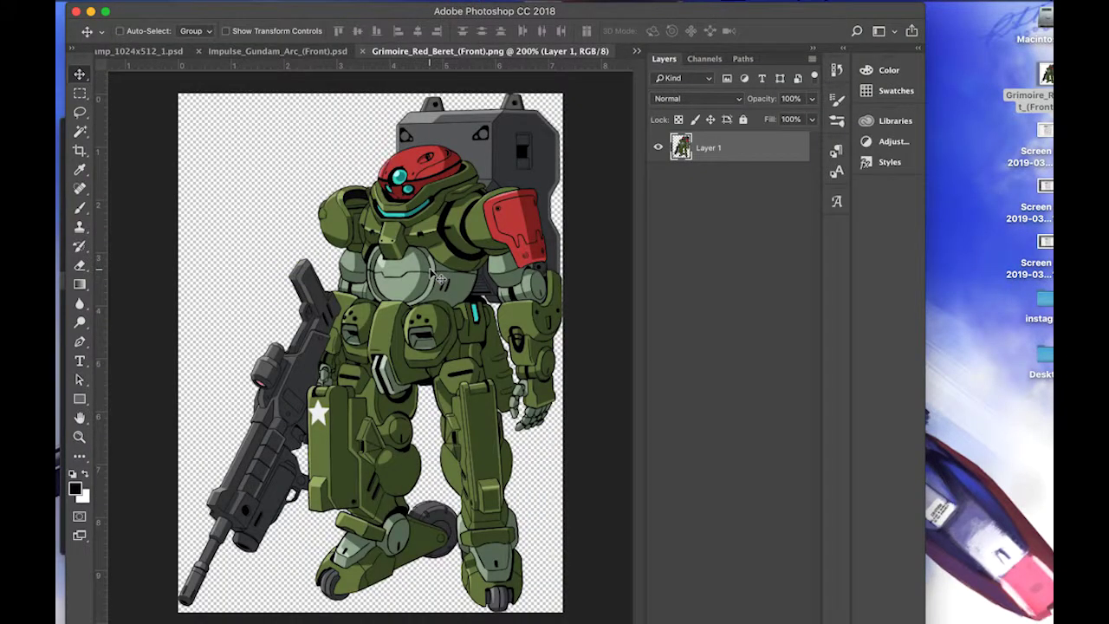
pyautogui.click(243, 0)
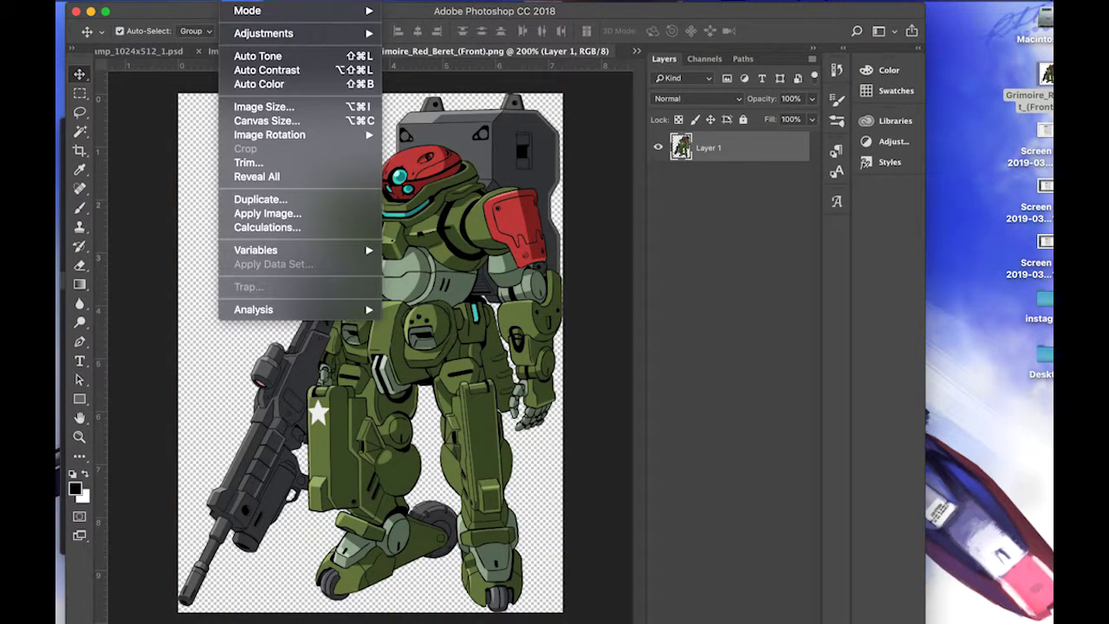
pyautogui.moveTo(257, 39)
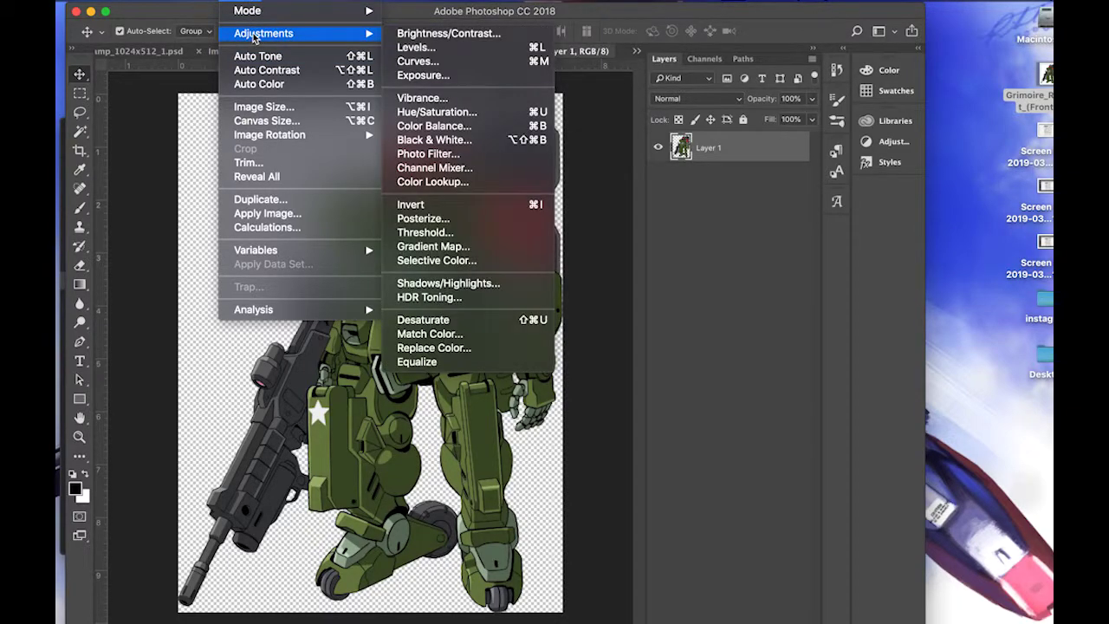
pyautogui.click(450, 143)
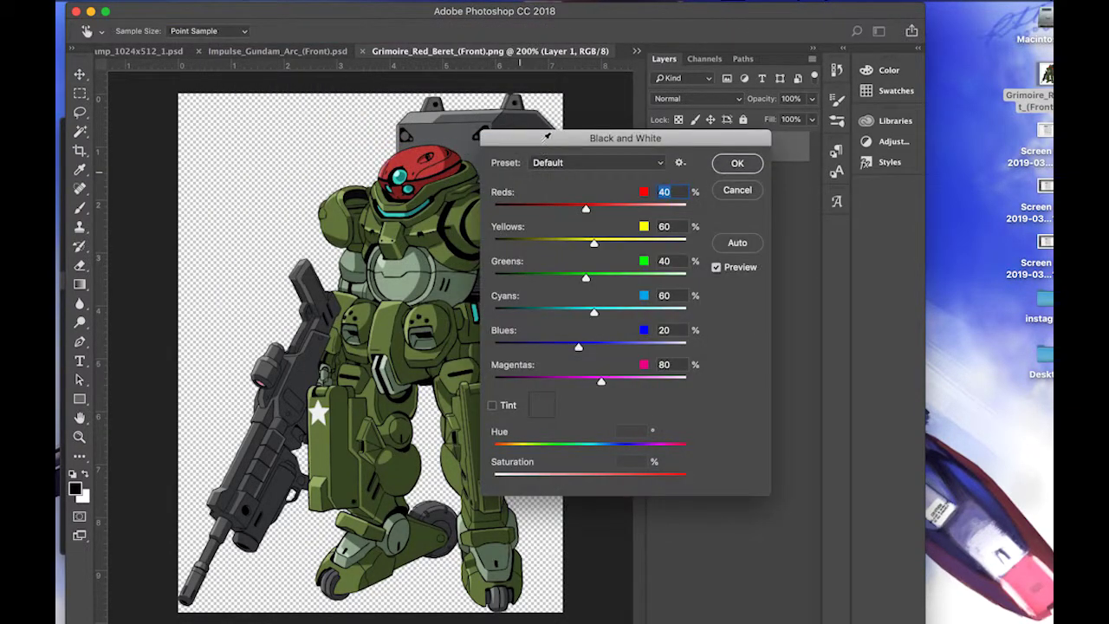
pyautogui.moveTo(538, 149); pyautogui.dragTo(629, 99)
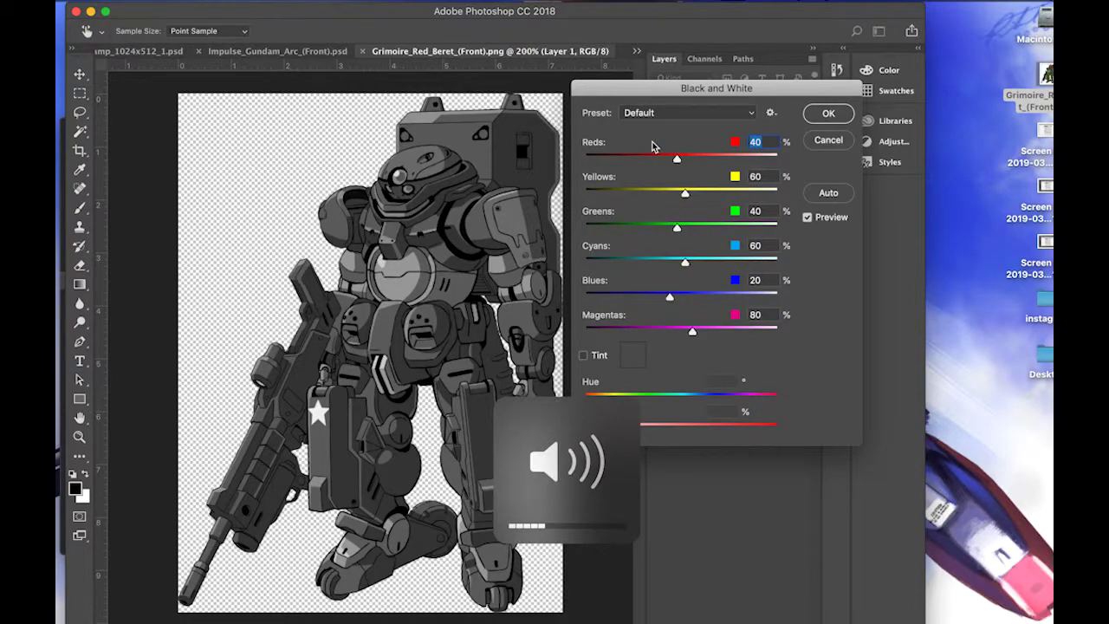
# Raise the Reds, Yellows, Greens, Cyans (to maximum) and Blues sliders, then apply the conversion.
pyautogui.moveTo(678, 161); pyautogui.dragTo(729, 161)
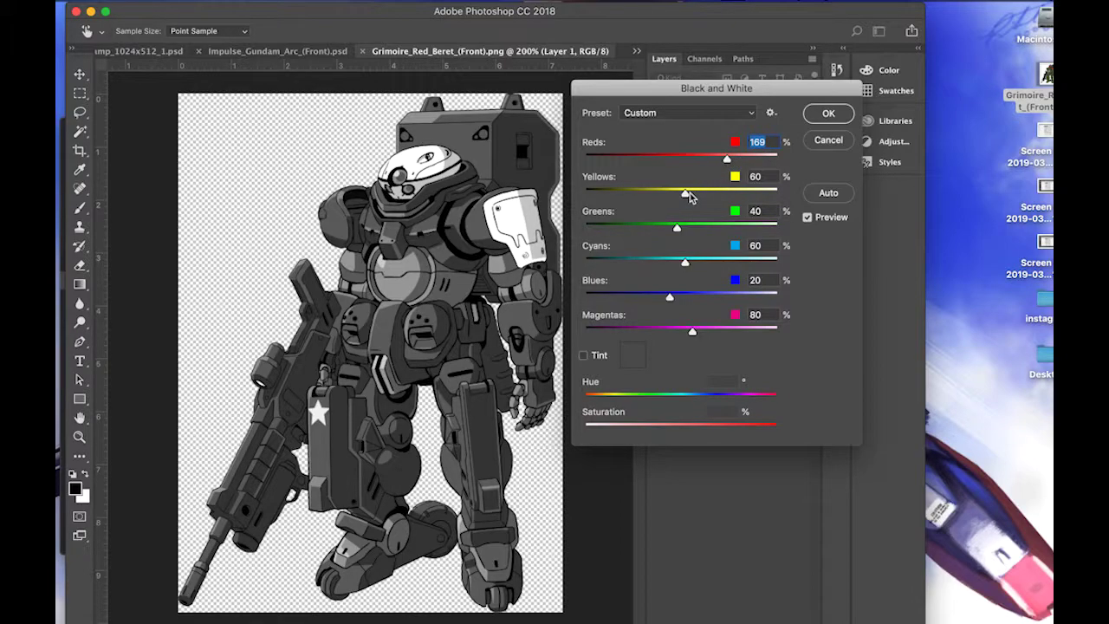
pyautogui.moveTo(685, 192); pyautogui.dragTo(780, 191)
pyautogui.moveTo(374, 613)
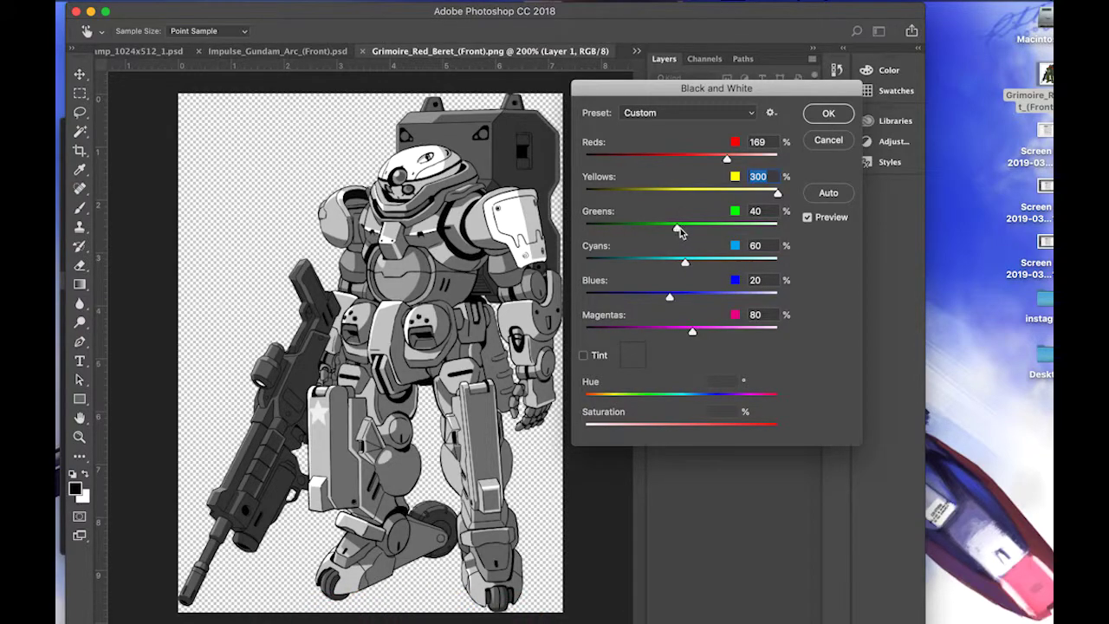
pyautogui.moveTo(679, 229); pyautogui.dragTo(786, 216)
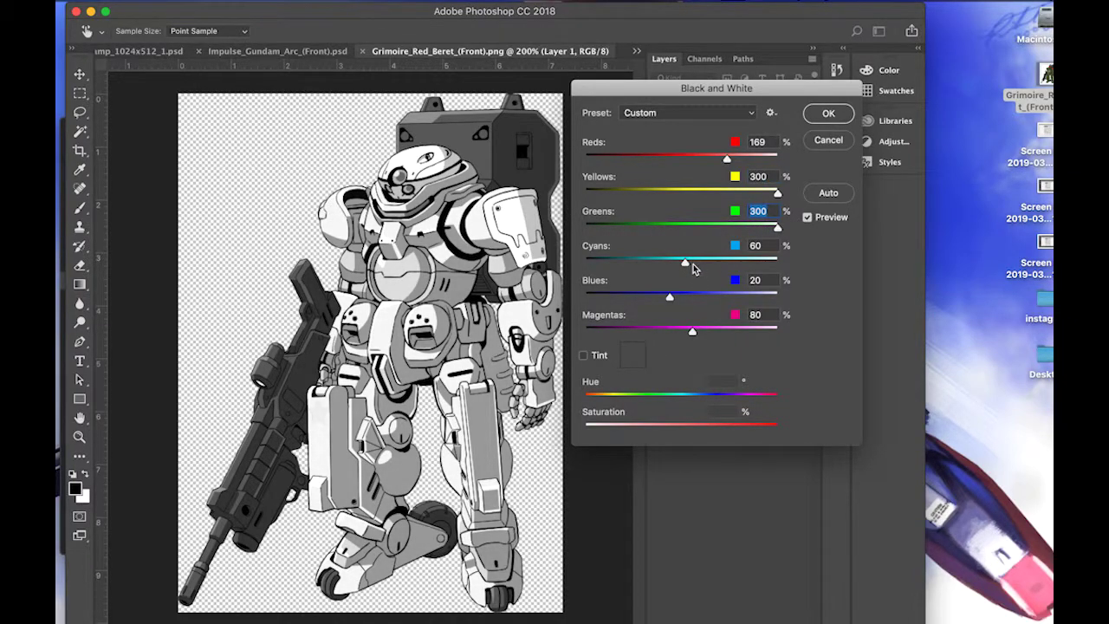
pyautogui.moveTo(692, 267); pyautogui.dragTo(813, 247)
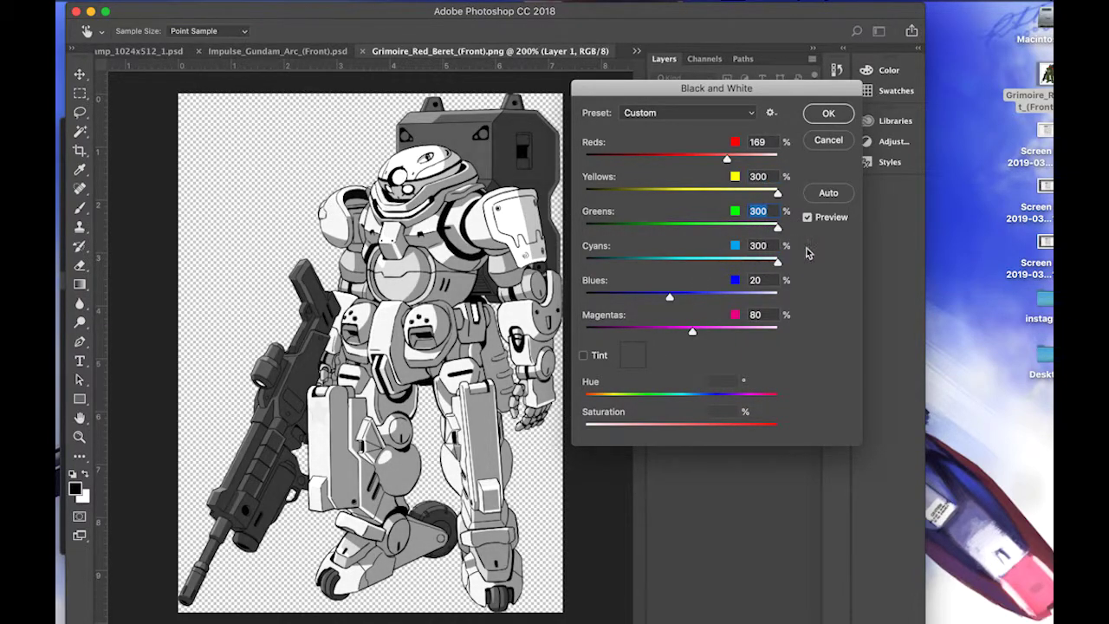
pyautogui.moveTo(670, 296); pyautogui.dragTo(732, 296)
pyautogui.press('Return')
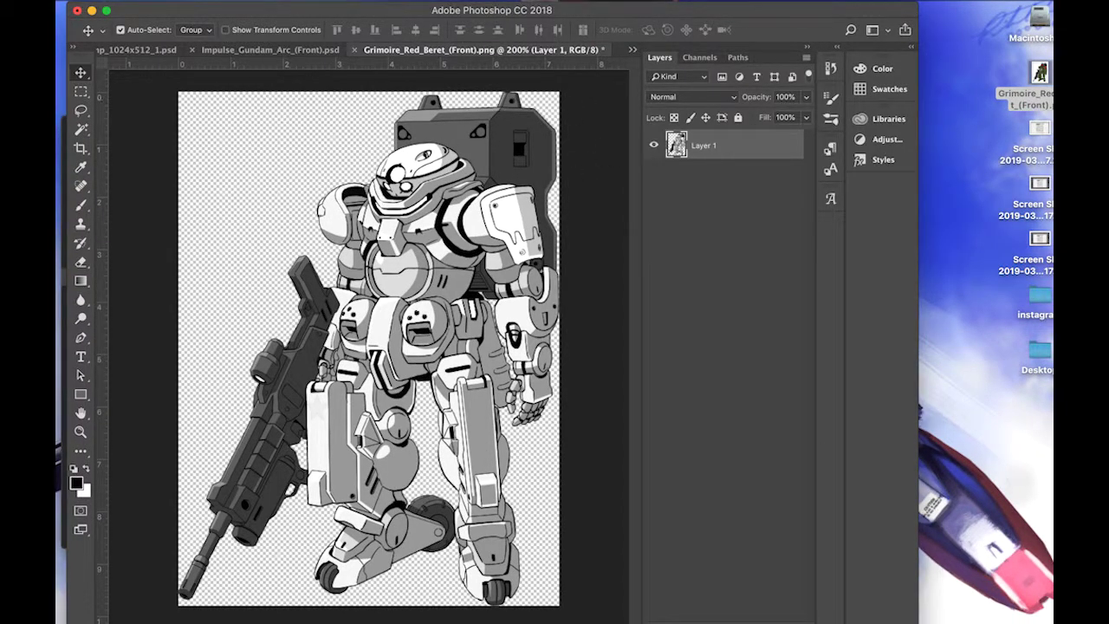
# Apply Levels with input values 0, 1.00 and 164 to whiten the lighter greys.
pyautogui.click(239, 1)
pyautogui.moveTo(277, 35)
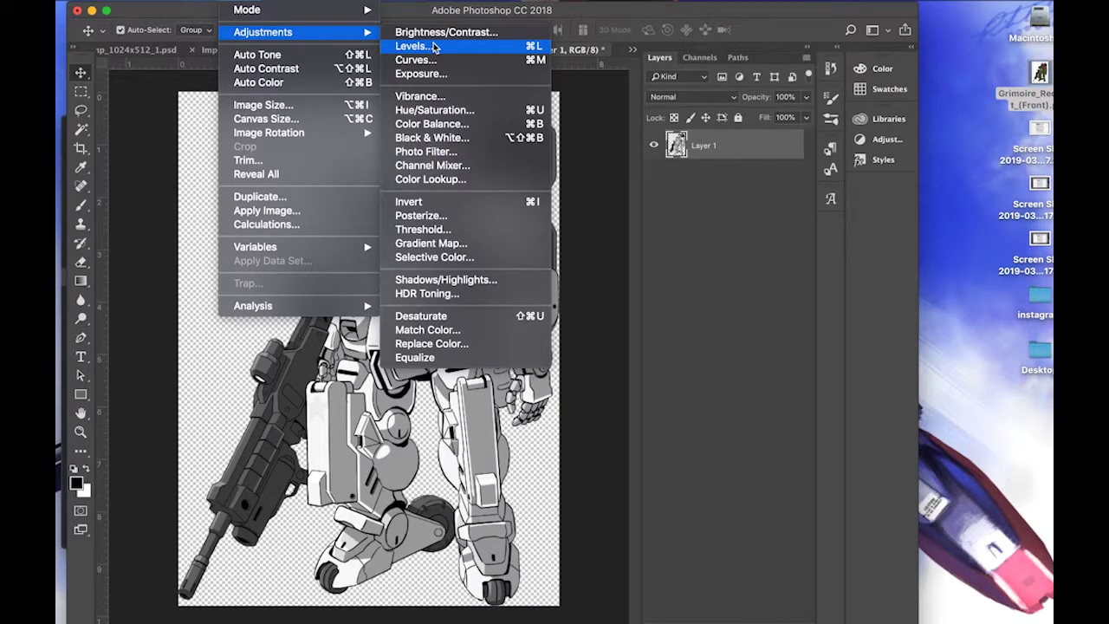
pyautogui.click(434, 47)
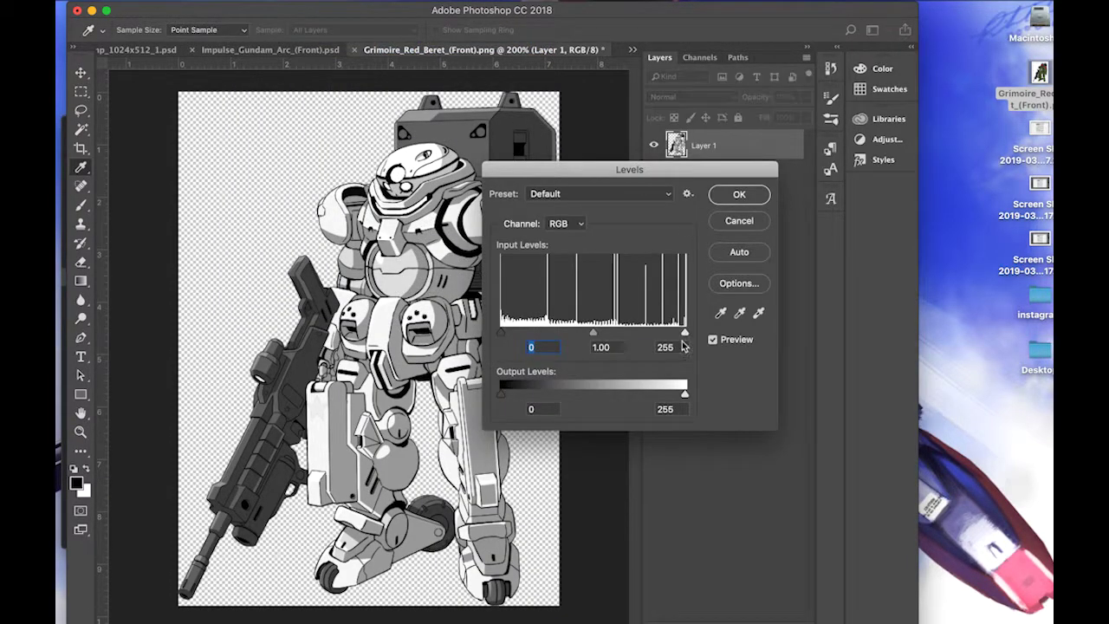
pyautogui.moveTo(503, 333); pyautogui.dragTo(564, 334)
pyautogui.press('super+z')
pyautogui.moveTo(684, 334); pyautogui.dragTo(620, 344)
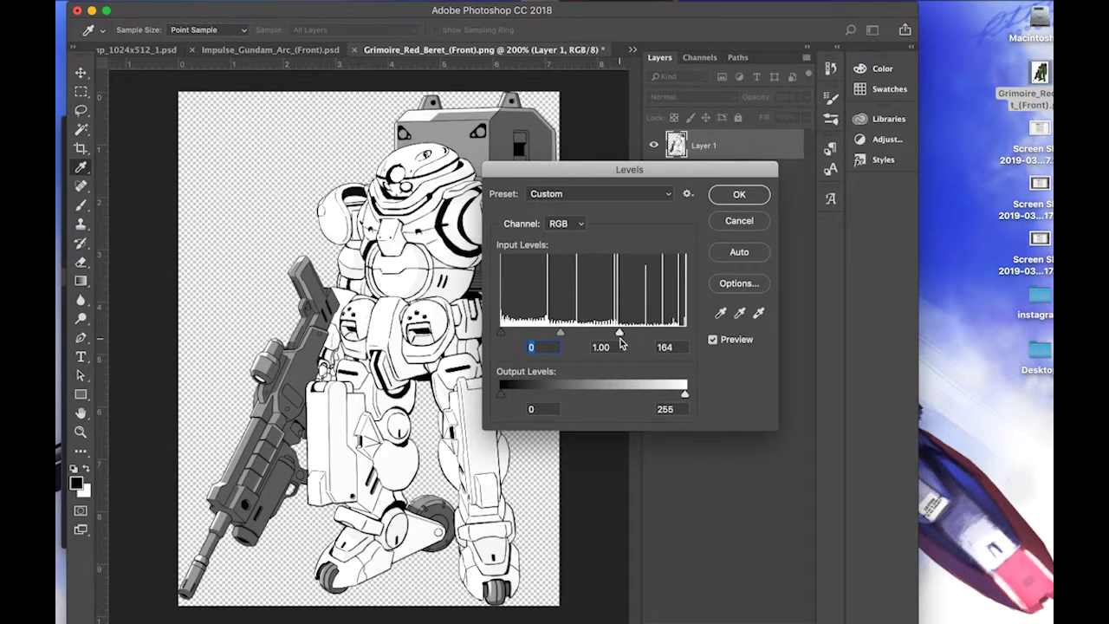
pyautogui.click(747, 197)
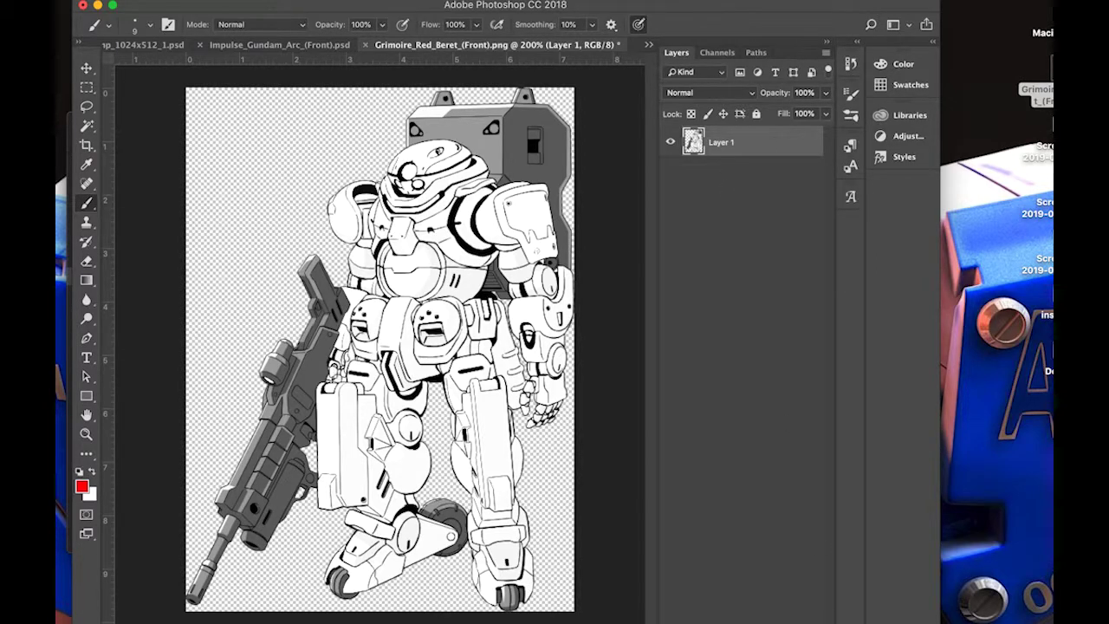
# Add a new empty layer and set red as the foreground colour.
pyautogui.press('super+shift+alt+n')
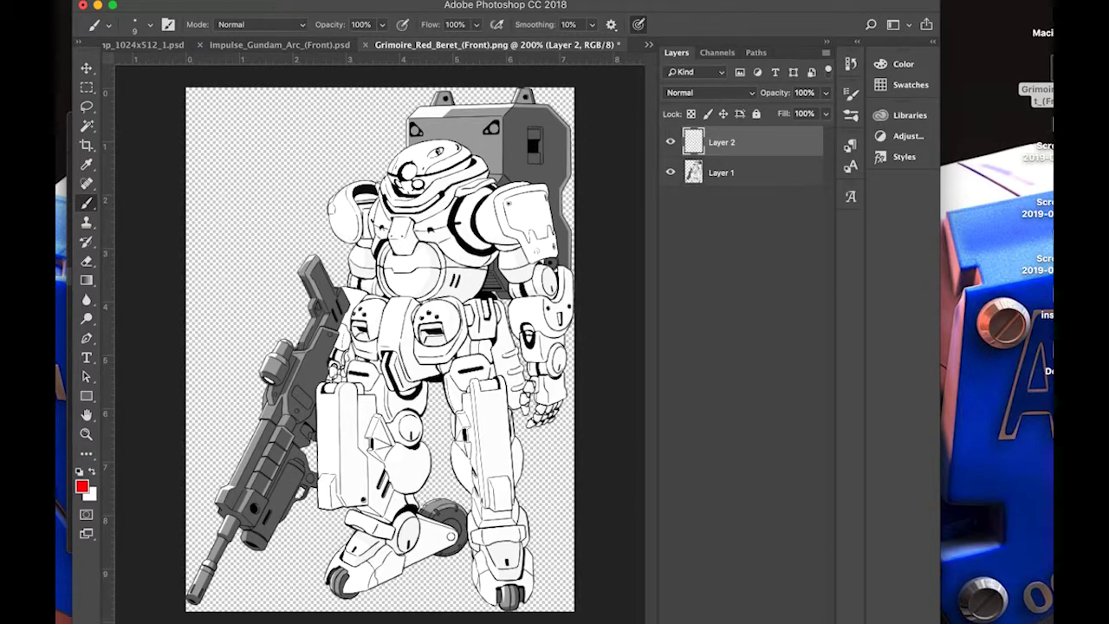
pyautogui.click(81, 488)
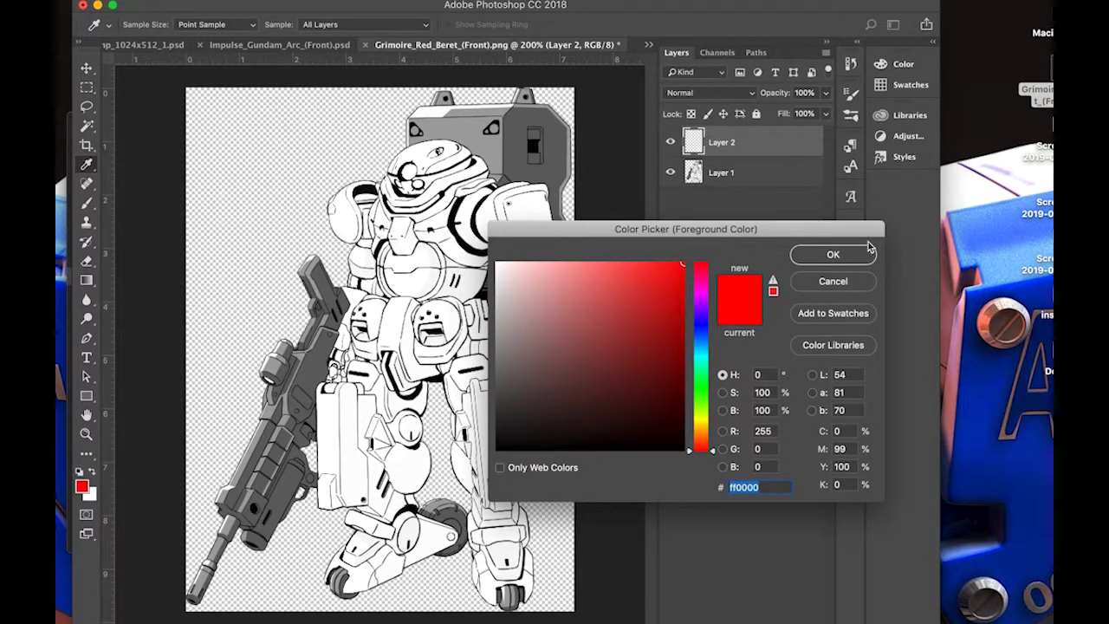
pyautogui.press('Return')
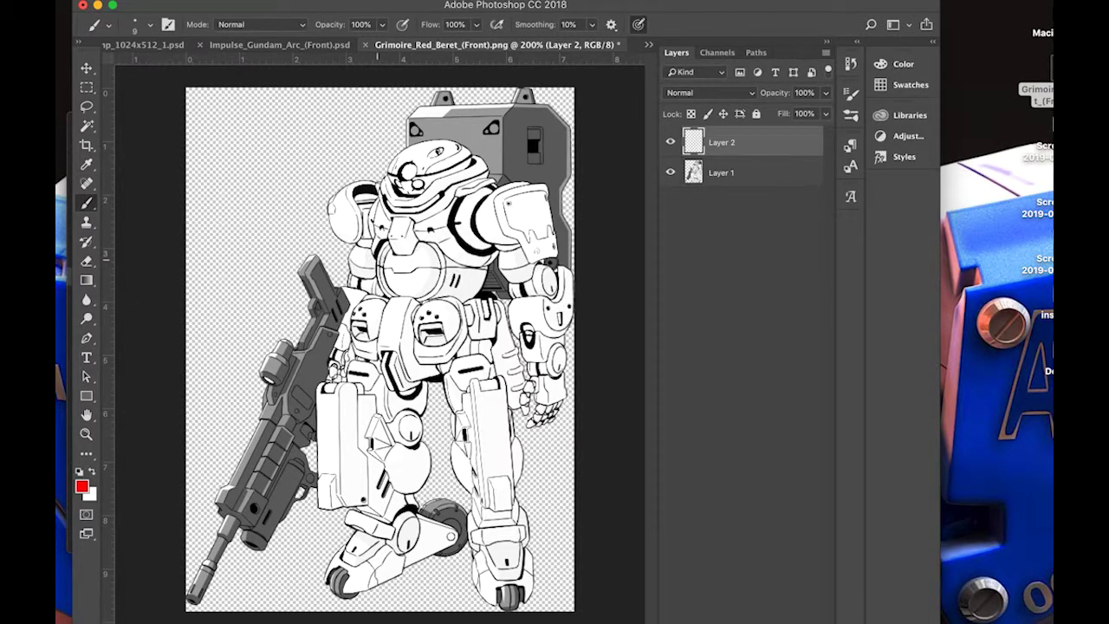
# Paint red over the shoulder guard and forearm, using brush sizes 15 to 30.
pyautogui.press(']')
pyautogui.press(']')
pyautogui.moveTo(496, 198)
pyautogui.mouseDown()
pyautogui.moveTo(527, 253)
pyautogui.moveTo(546, 253)
pyautogui.mouseUp()
pyautogui.press(']')
pyautogui.press(']')
pyautogui.press(']')
pyautogui.moveTo(537, 199)
pyautogui.mouseDown()
pyautogui.moveTo(546, 243)
pyautogui.moveTo(501, 201)
pyautogui.moveTo(536, 243)
pyautogui.moveTo(522, 204)
pyautogui.mouseUp()
pyautogui.press('[')
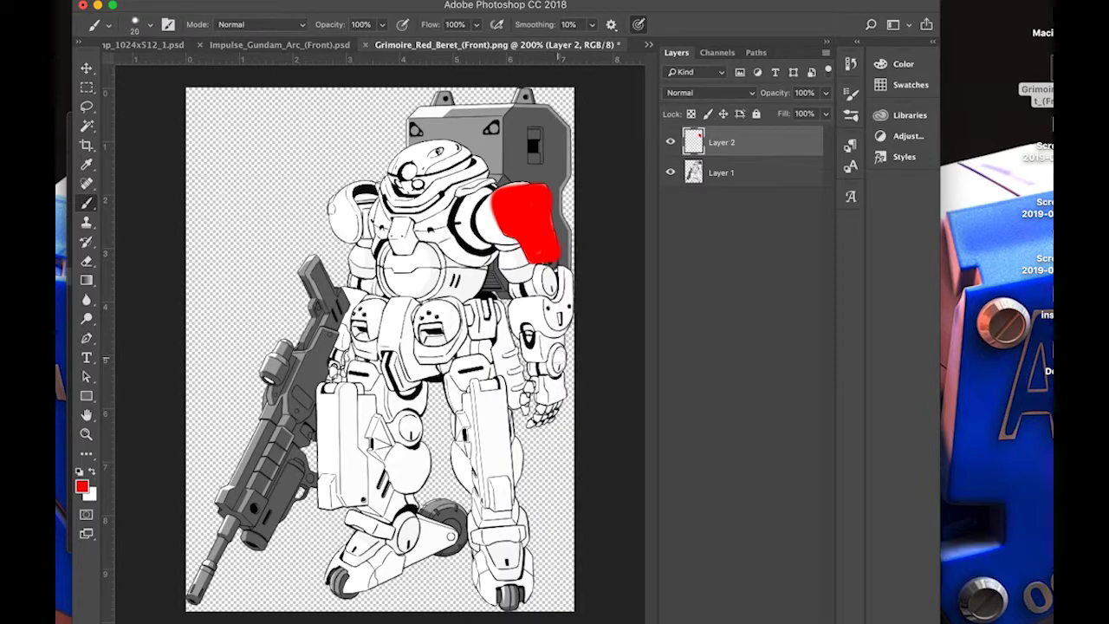
pyautogui.moveTo(560, 358); pyautogui.dragTo(553, 371)
# Paint red blobs on the left knee and along the leg shield's edge.
pyautogui.press('[')
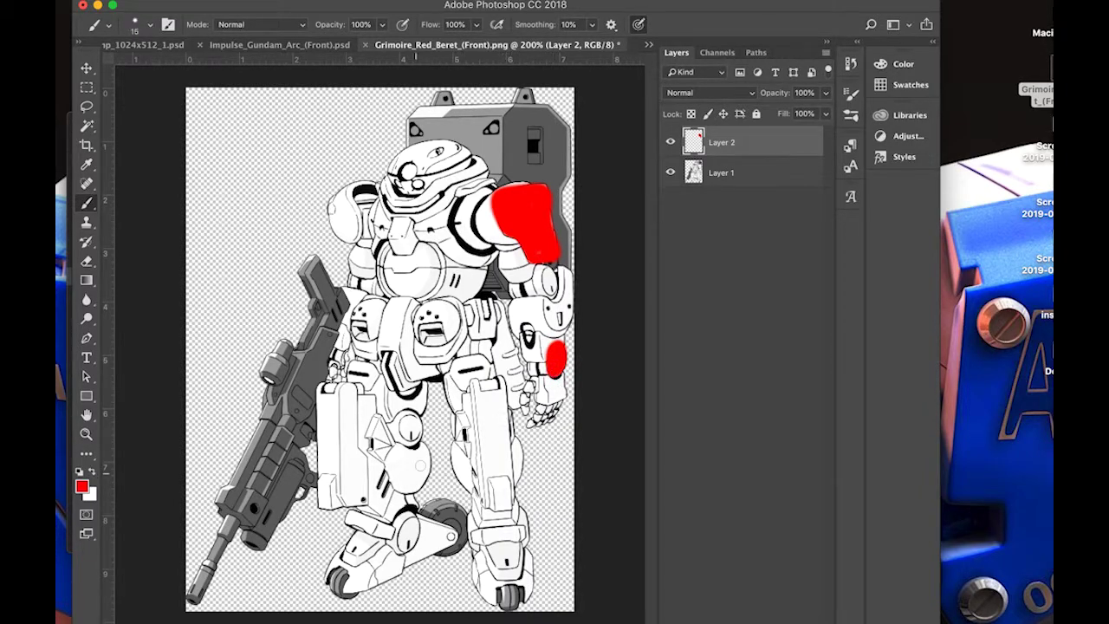
pyautogui.moveTo(399, 423); pyautogui.dragTo(406, 433)
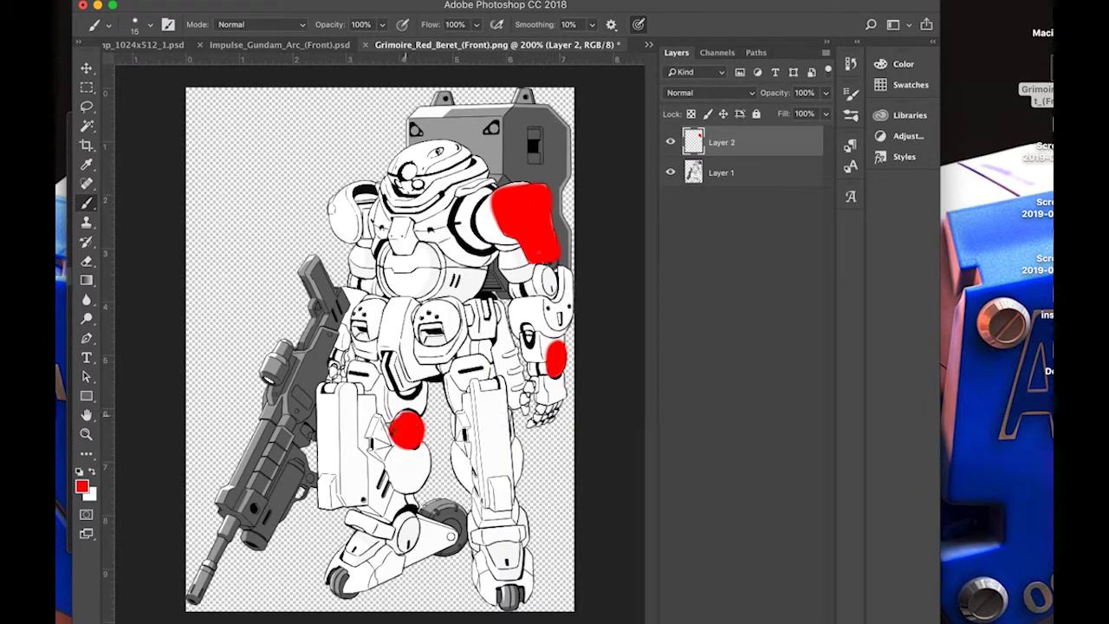
pyautogui.press(']')
pyautogui.moveTo(323, 388)
pyautogui.mouseDown()
pyautogui.moveTo(326, 502)
pyautogui.moveTo(360, 501)
pyautogui.moveTo(345, 390)
pyautogui.moveTo(334, 400)
pyautogui.moveTo(347, 481)
pyautogui.mouseUp()
pyautogui.press(']')
pyautogui.press(']')
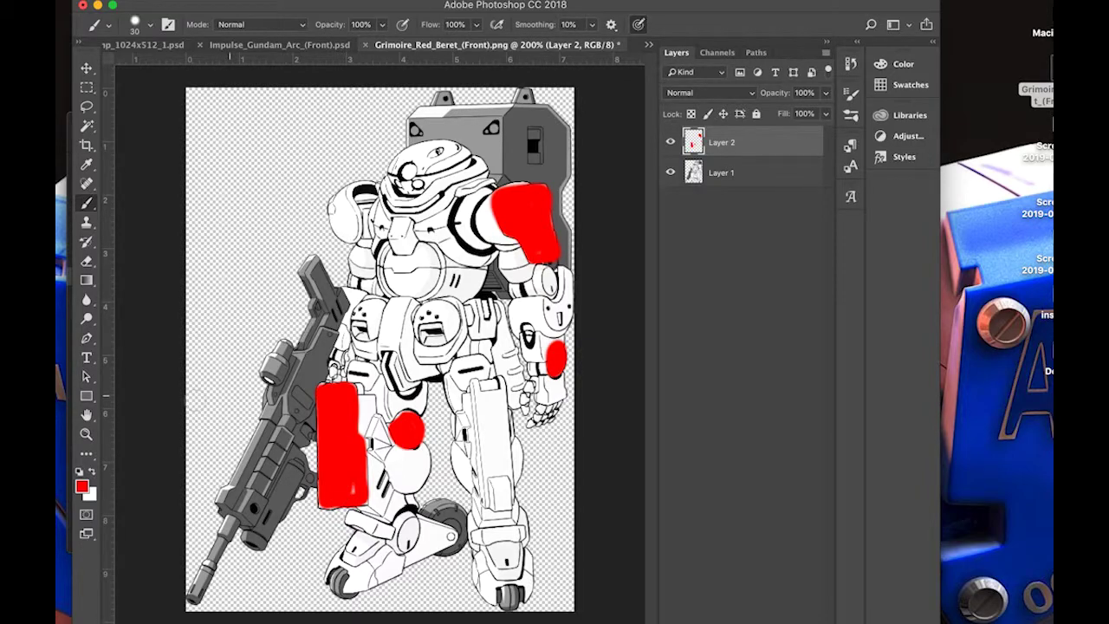
pyautogui.press('i')
pyautogui.click(81, 486)
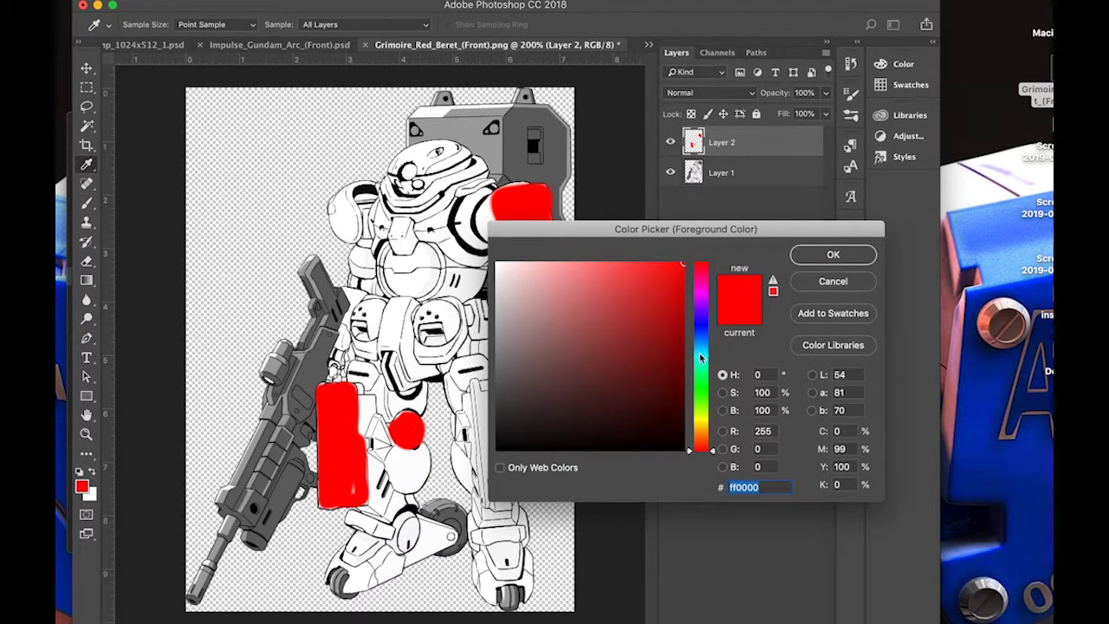
# Choose cyan as the painting colour and make Layer 2 the active layer.
pyautogui.click(700, 342)
pyautogui.click(703, 362)
pyautogui.click(833, 254)
pyautogui.press('b')
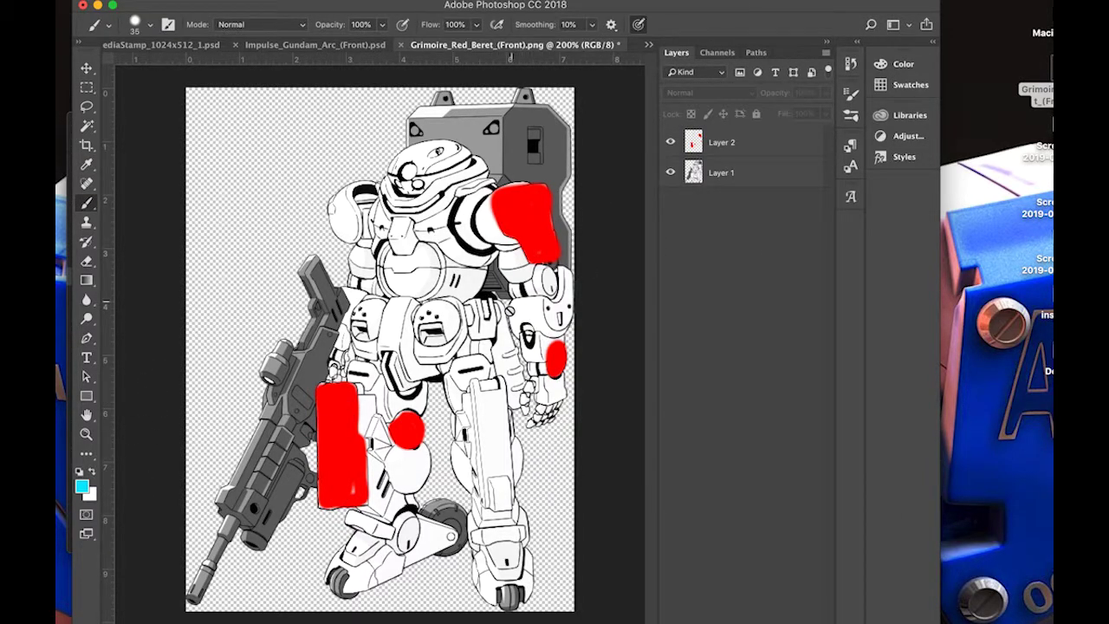
pyautogui.click(523, 321)
pyautogui.click(672, 223)
pyautogui.click(719, 143)
# Paint cyan around the right arm and hip armour with a size-25 brush, then pick green.
pyautogui.press('[')
pyautogui.press('[')
pyautogui.moveTo(523, 314)
pyautogui.mouseDown()
pyautogui.moveTo(513, 332)
pyautogui.moveTo(545, 329)
pyautogui.moveTo(568, 268)
pyautogui.moveTo(563, 313)
pyautogui.moveTo(520, 304)
pyautogui.moveTo(541, 322)
pyautogui.mouseUp()
pyautogui.moveTo(364, 314)
pyautogui.mouseDown()
pyautogui.moveTo(369, 336)
pyautogui.moveTo(357, 316)
pyautogui.moveTo(421, 326)
pyautogui.moveTo(446, 312)
pyautogui.moveTo(442, 334)
pyautogui.moveTo(446, 321)
pyautogui.mouseUp()
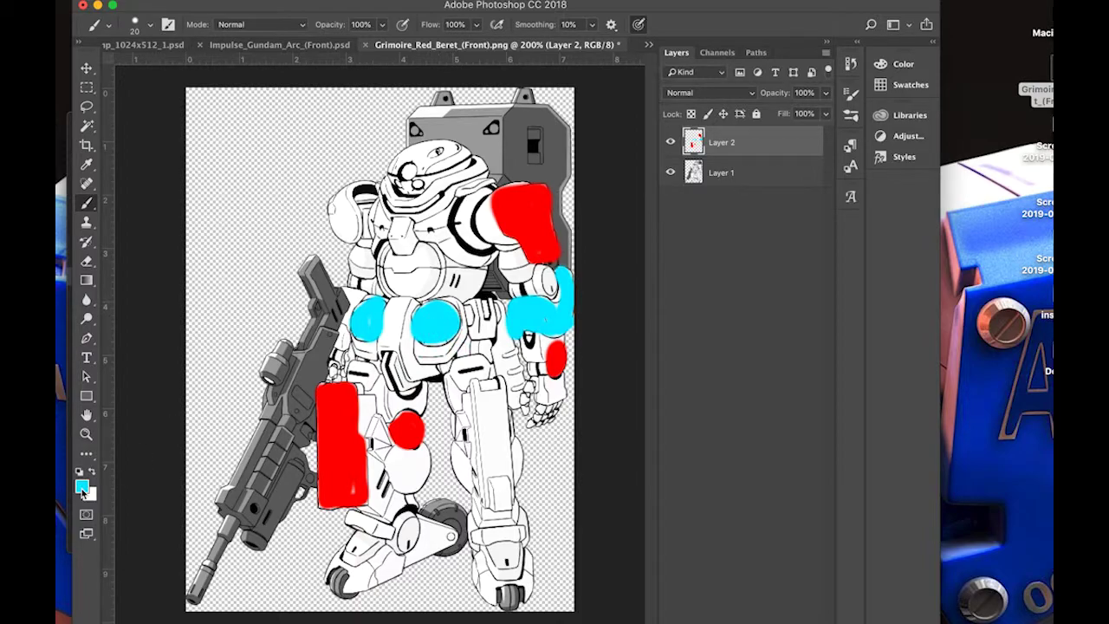
pyautogui.click(82, 486)
pyautogui.click(702, 376)
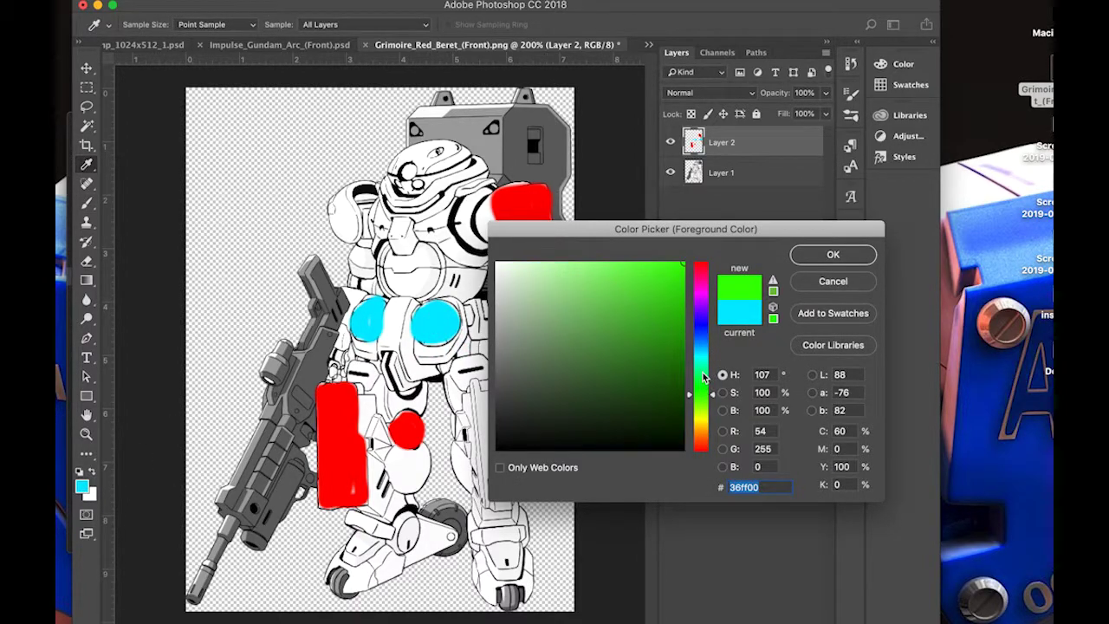
pyautogui.click(833, 260)
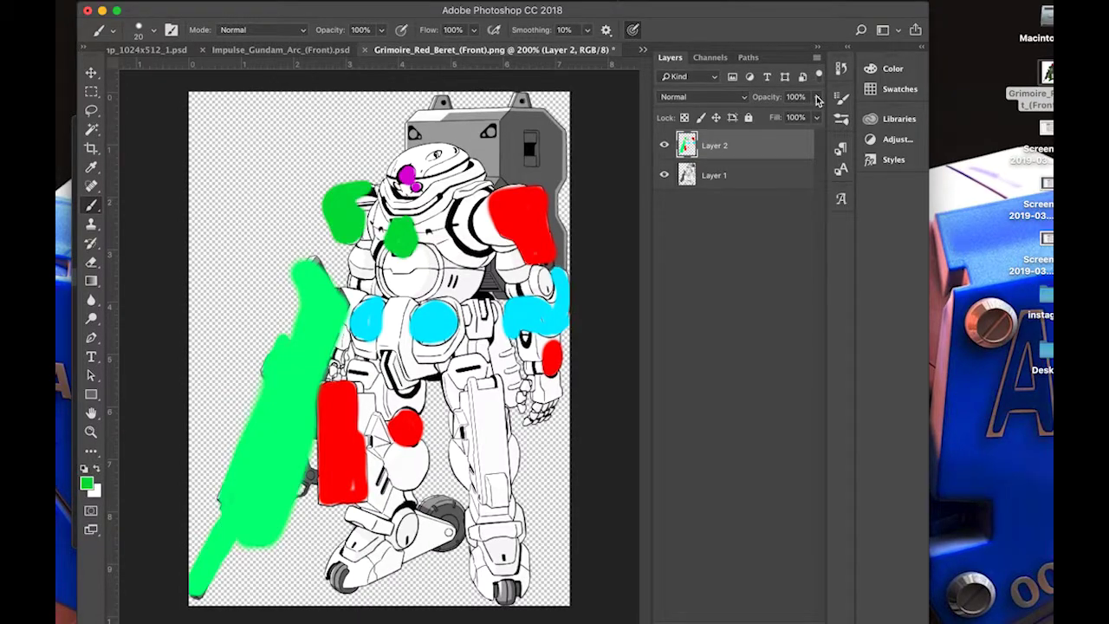
# Paint a green block on the lower leg and lower Layer 2's opacity so the line art shows.
pyautogui.click(816, 97)
pyautogui.moveTo(814, 117)
pyautogui.mouseDown()
pyautogui.moveTo(763, 120)
pyautogui.moveTo(779, 119)
pyautogui.mouseUp()
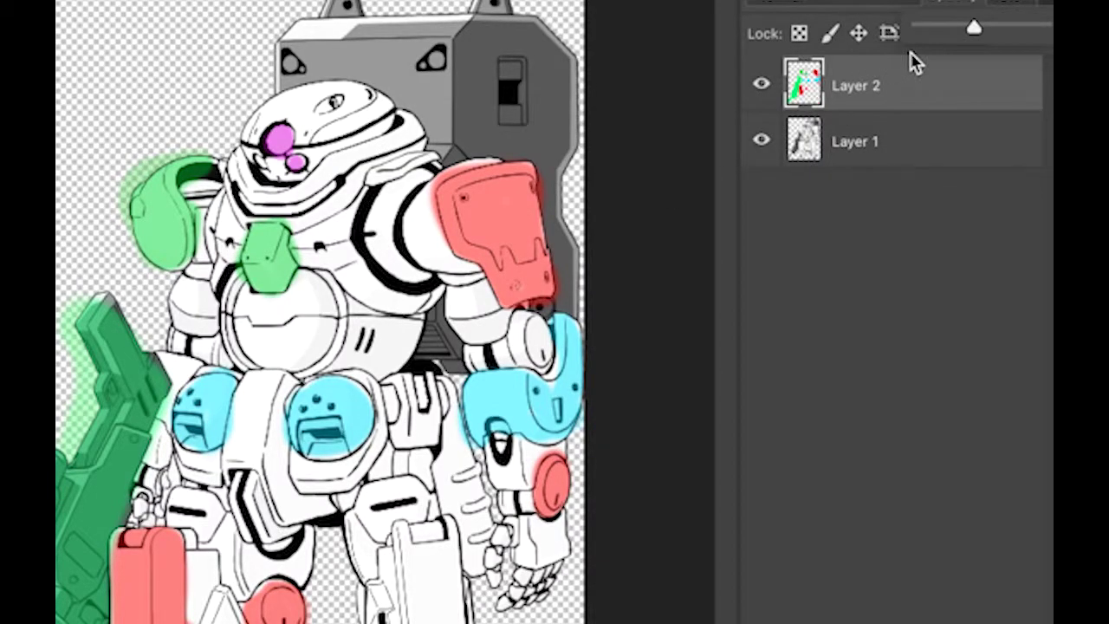
pyautogui.moveTo(976, 29); pyautogui.dragTo(1043, 27)
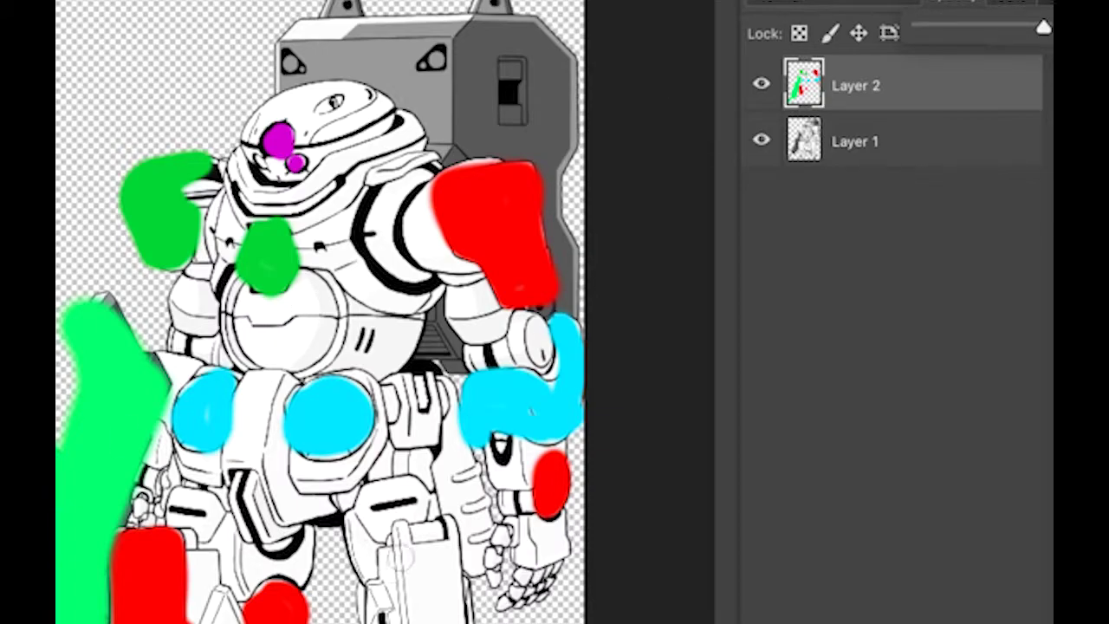
pyautogui.moveTo(398, 527)
pyautogui.mouseDown()
pyautogui.moveTo(452, 568)
pyautogui.moveTo(444, 524)
pyautogui.moveTo(409, 541)
pyautogui.moveTo(438, 595)
pyautogui.moveTo(438, 545)
pyautogui.moveTo(430, 574)
pyautogui.mouseUp()
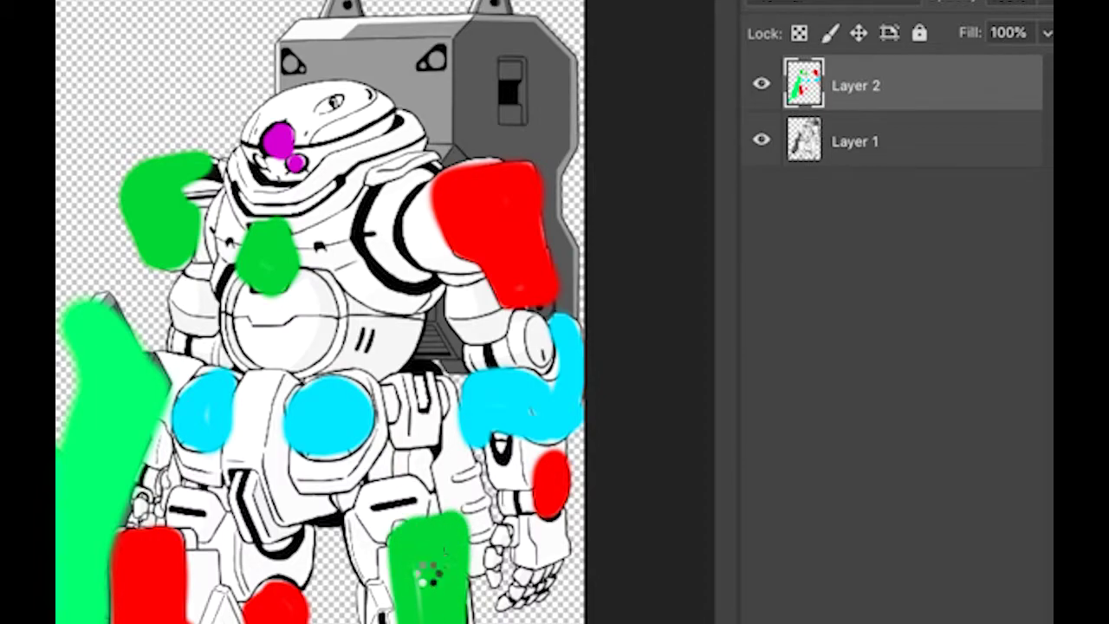
pyautogui.click(1044, 7)
pyautogui.moveTo(1042, 24); pyautogui.dragTo(977, 29)
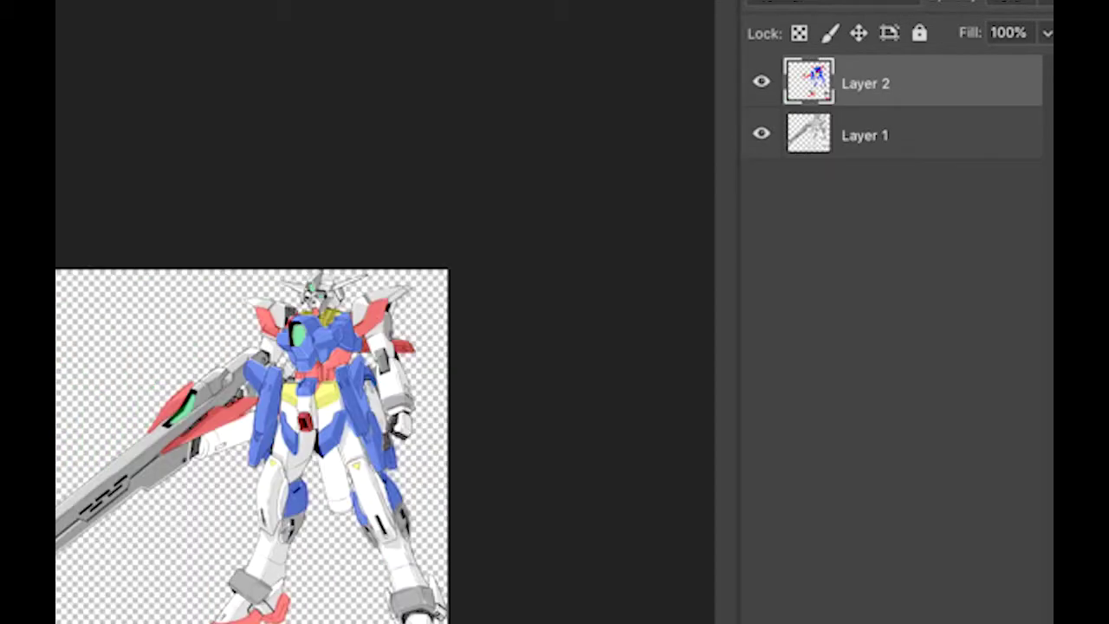
# Zoom into the example Gundam document to show its flat colour blocks on Layer 2.
pyautogui.scroll(3, 234, 450)
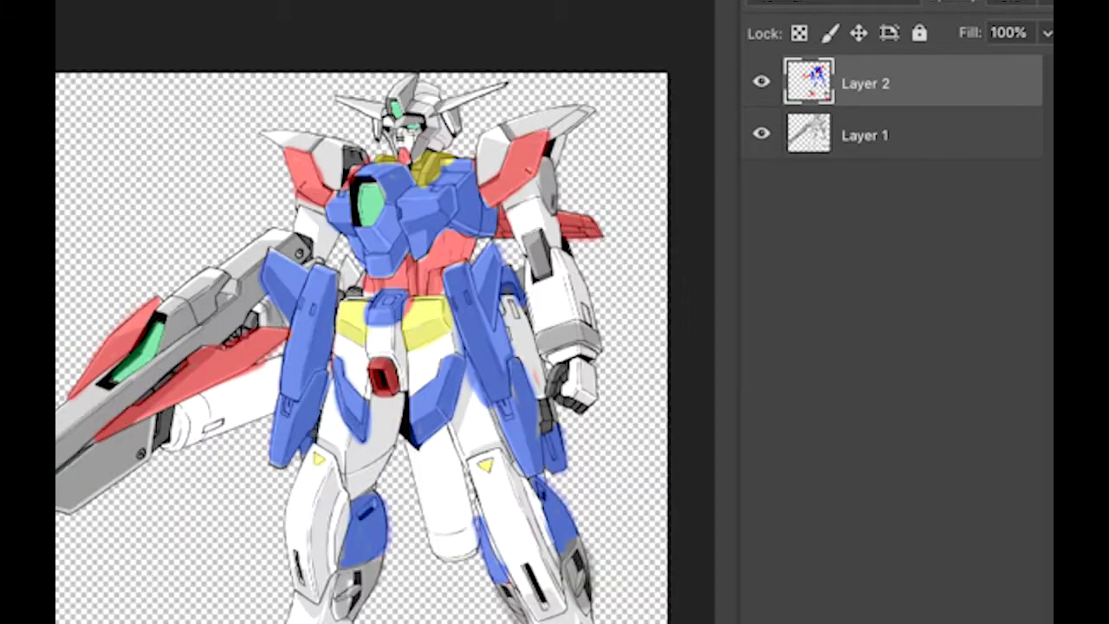